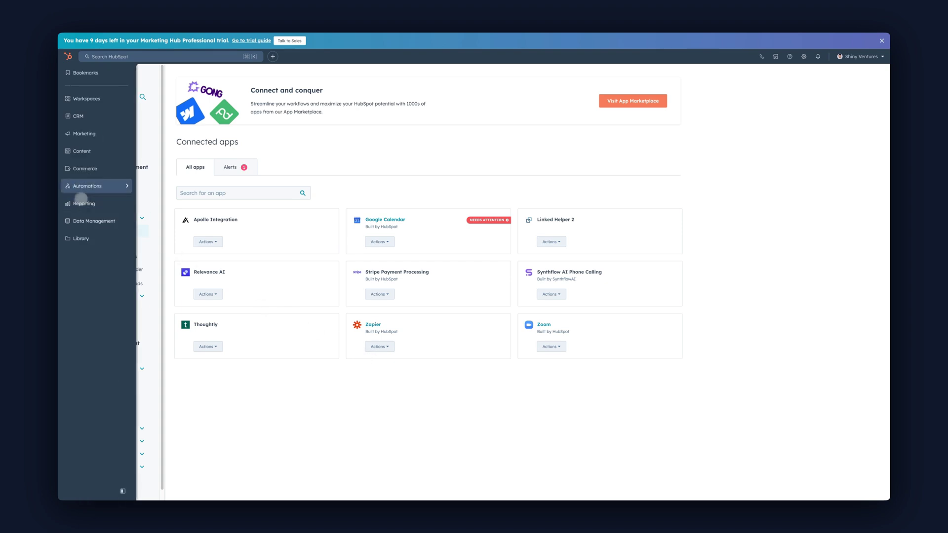
- Create a new blank workflow from scratch under Automations > Workflows
left_click(72, 186)
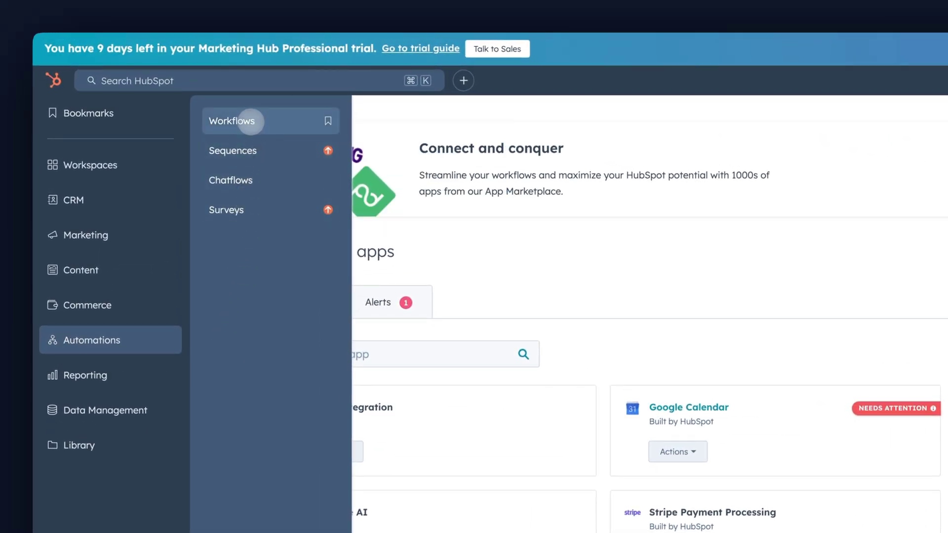
left_click(251, 121)
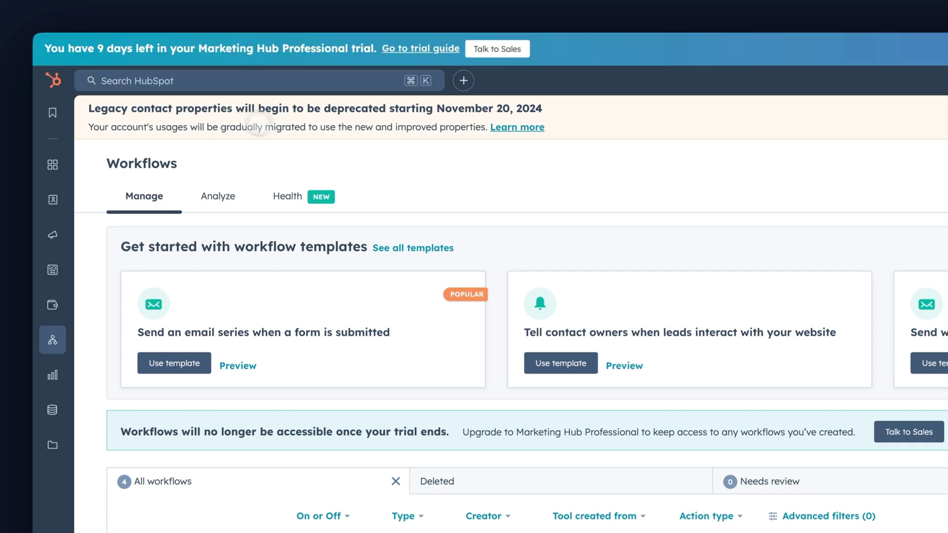
left_click(834, 163)
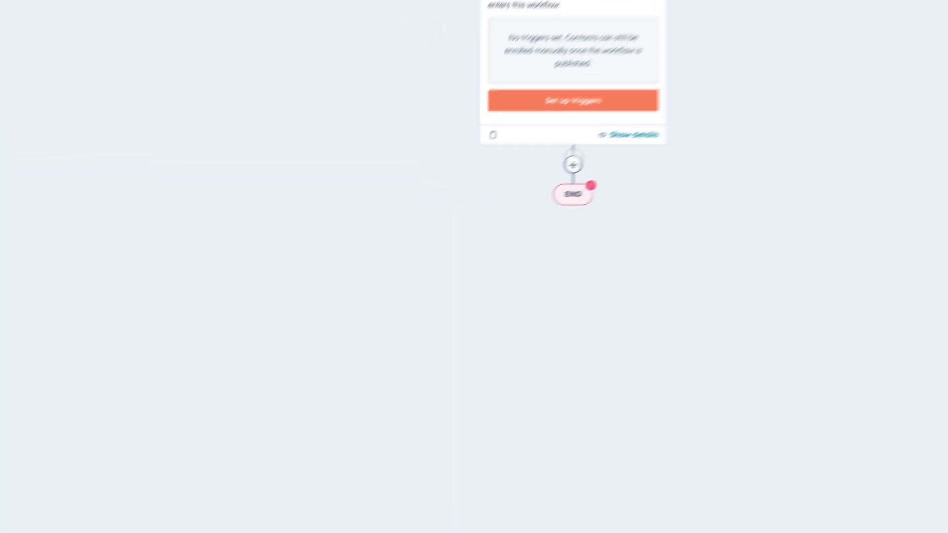
- Add an action below the enrollment trigger and expand the Synthflow AI Phone Calling actions
left_click(471, 208)
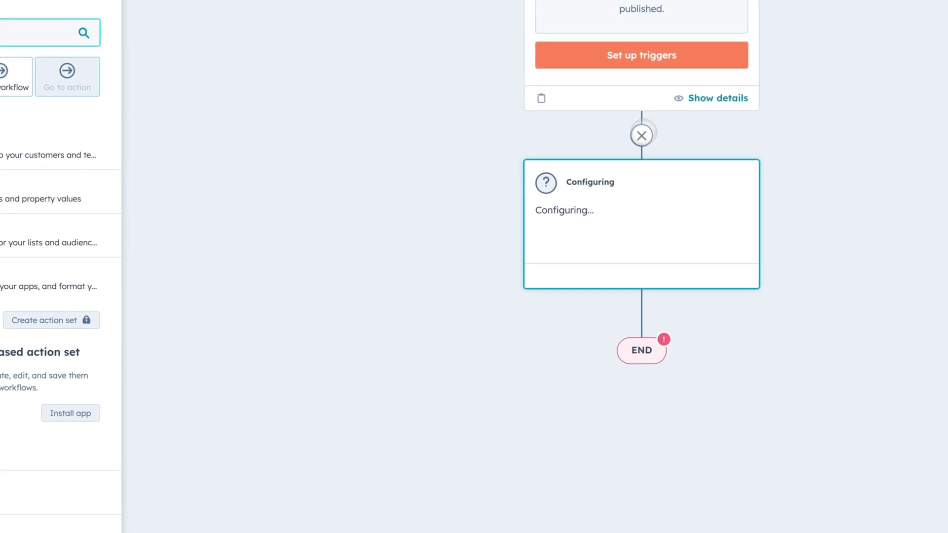
left_click(229, 324)
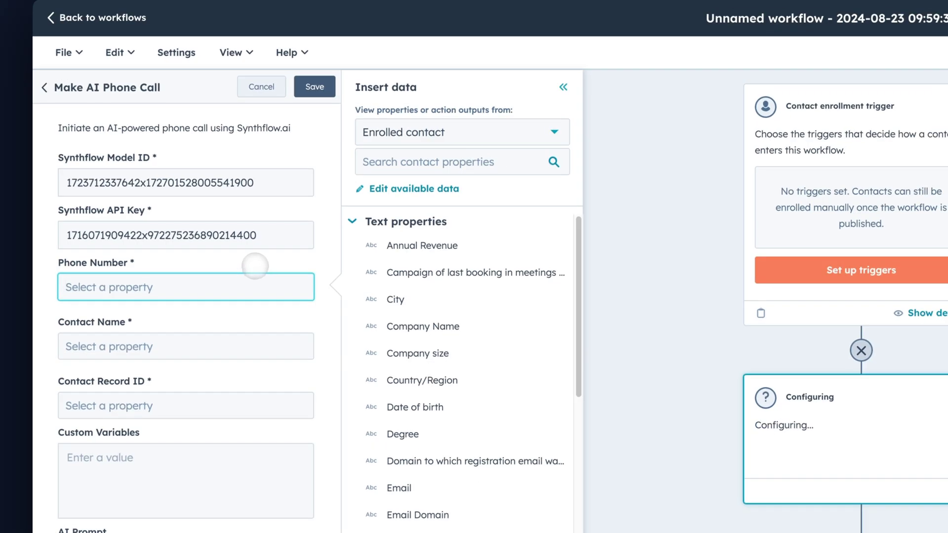
- Map the contact's Phone Number and First Name into the call's phone and name fields
left_click(416, 162)
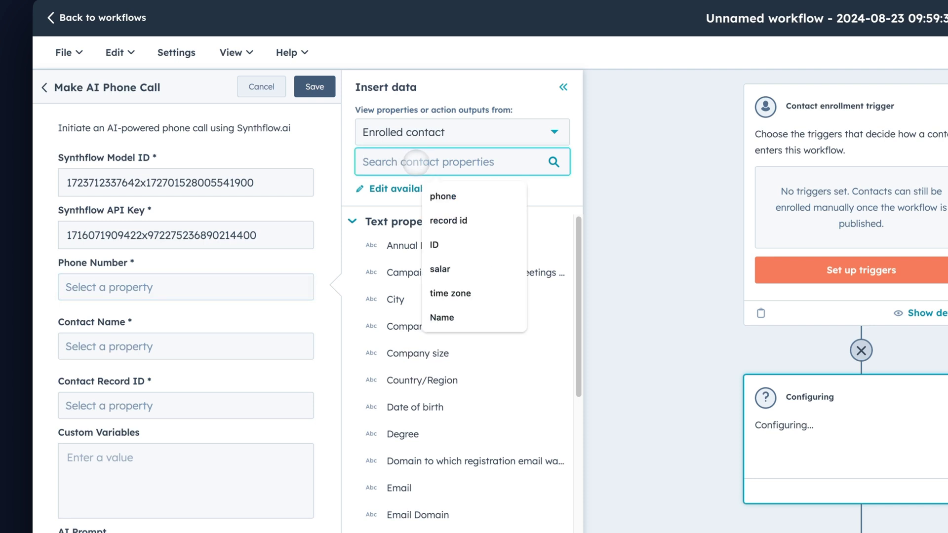
type("phone numnb")
key("BackSpace")
key("BackSpace")
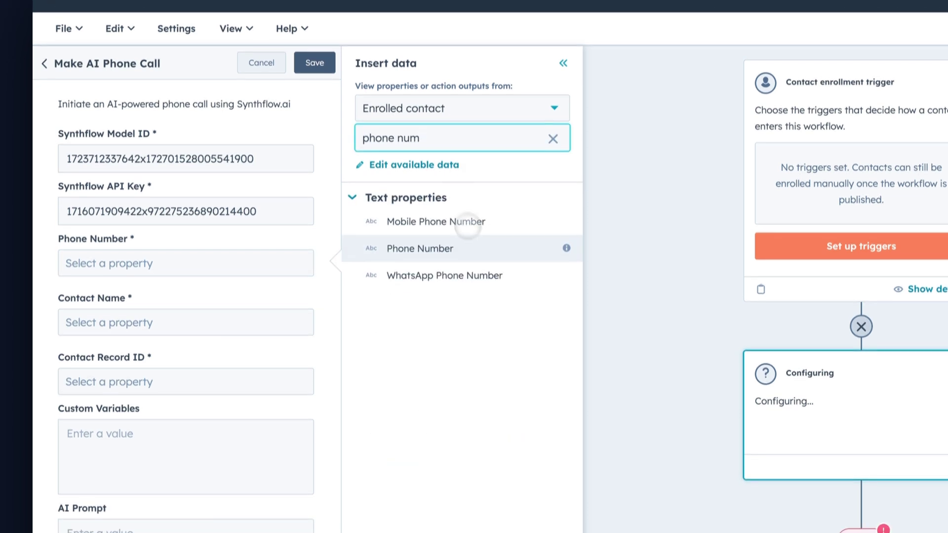
left_click(567, 272)
left_click(222, 311)
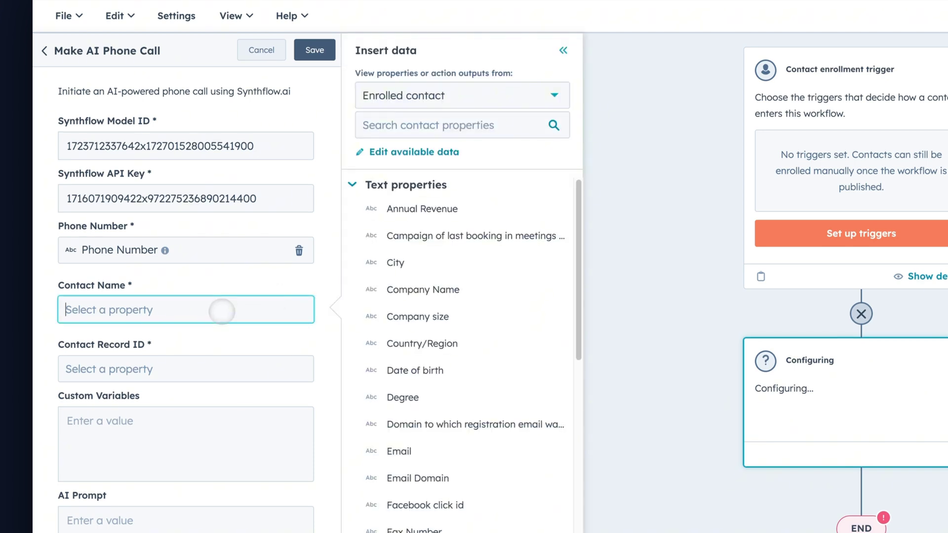
left_click(458, 120)
type("fir")
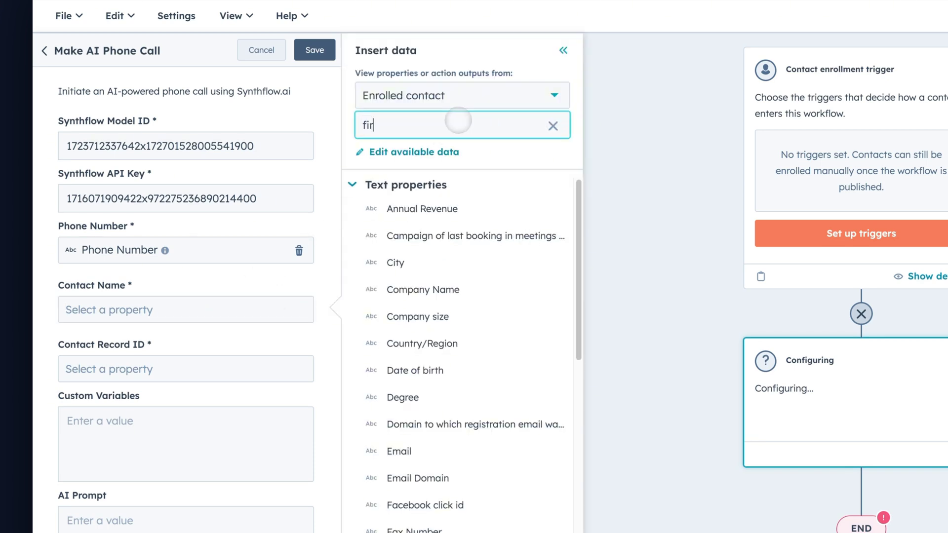
type("st na")
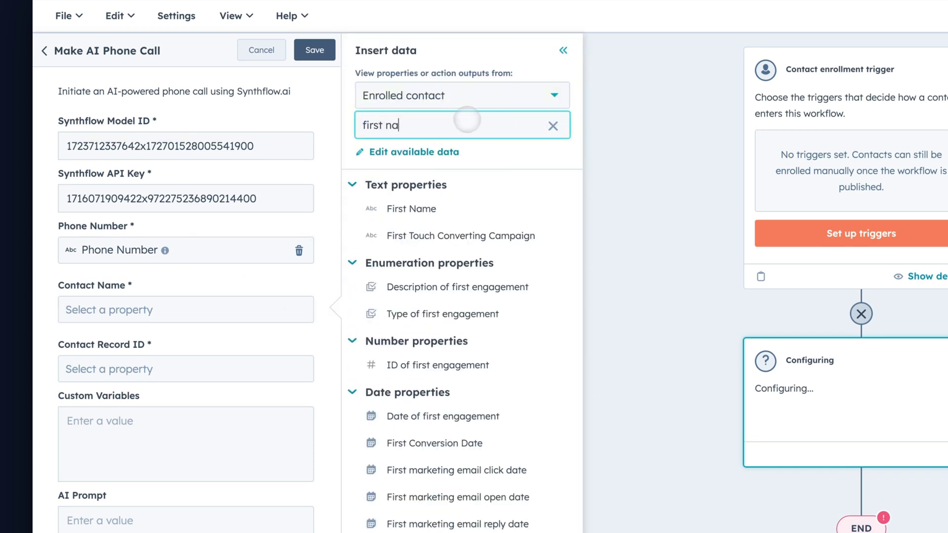
left_click(492, 208)
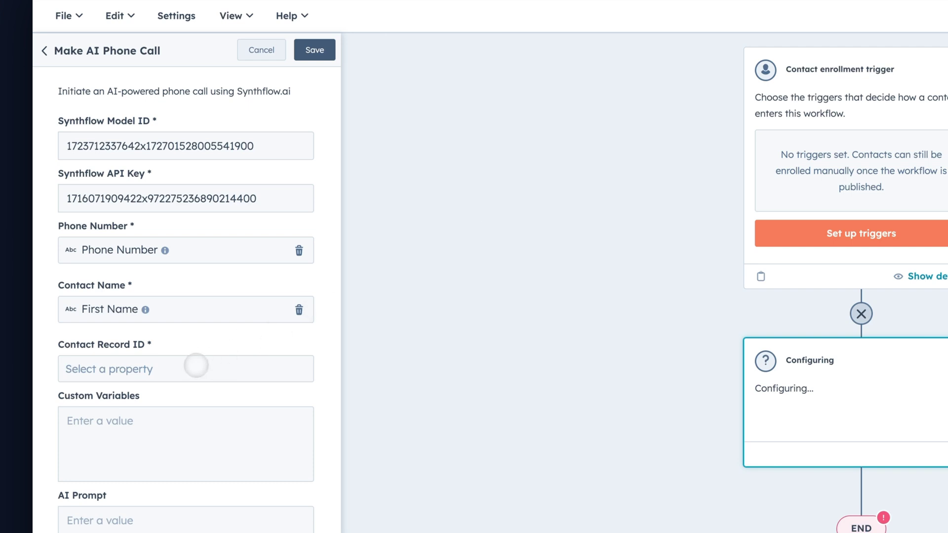
- Map Record ID to the contact record ID field and save the action
left_click(192, 367)
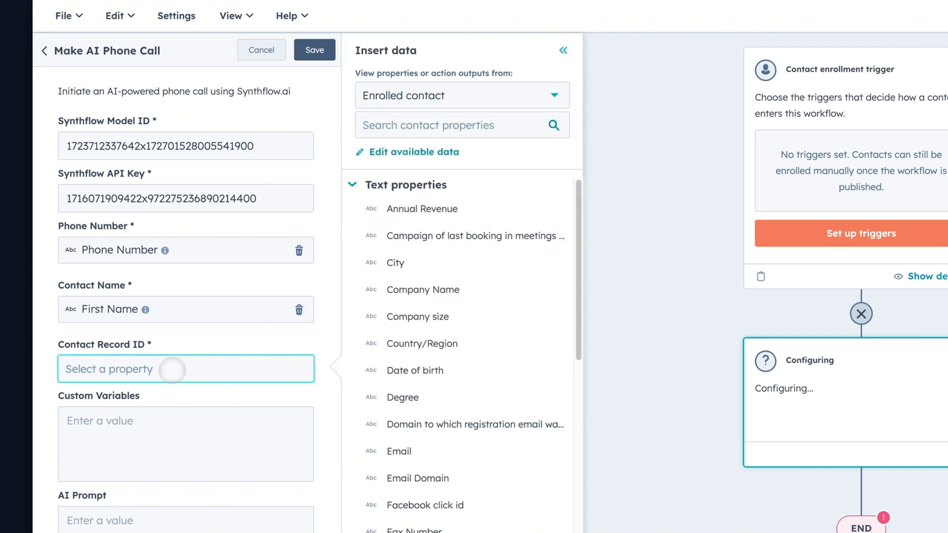
left_click(445, 126)
type("rec")
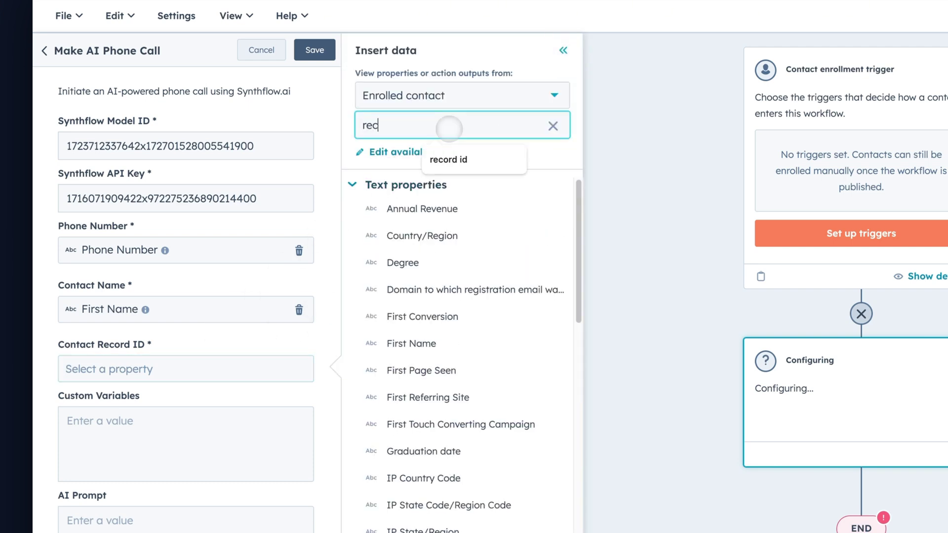
type("ord id")
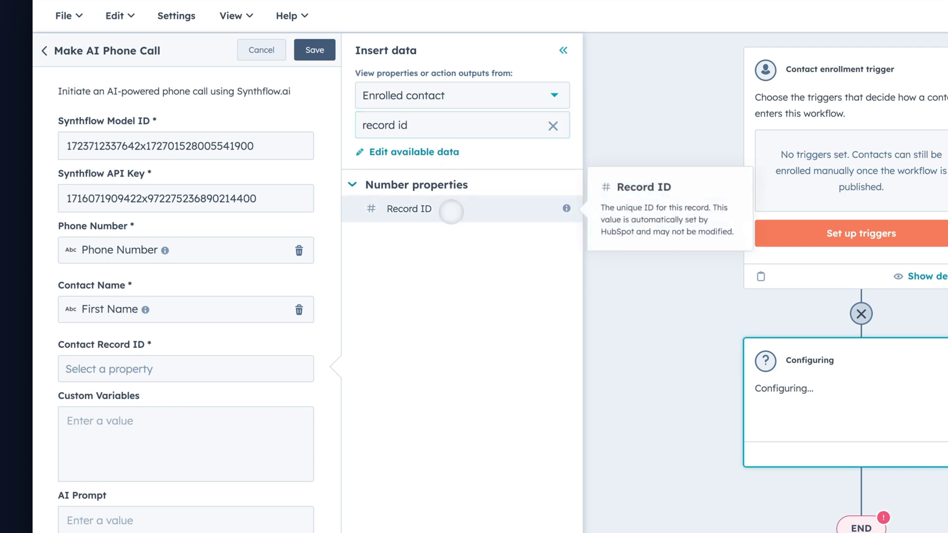
left_click(450, 211)
scroll(150, 448, "down", 7)
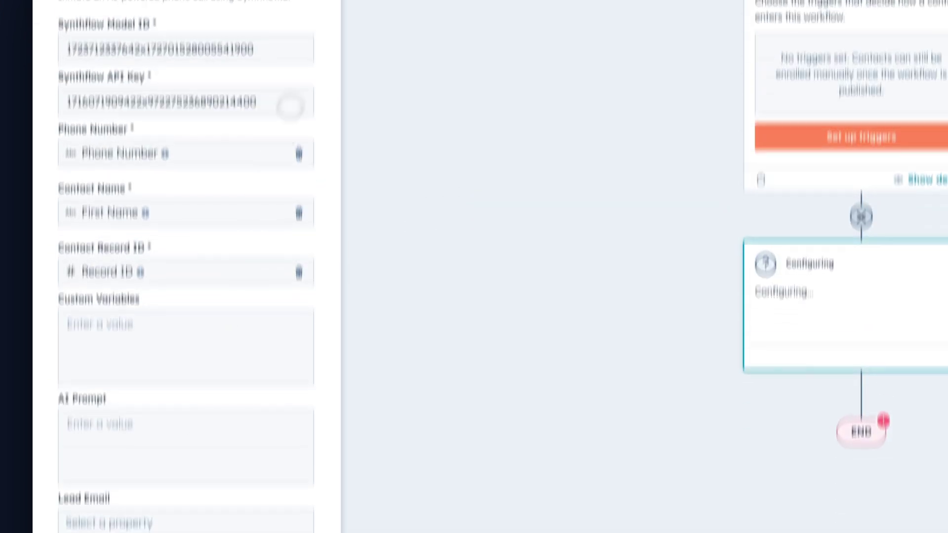
left_click(326, 114)
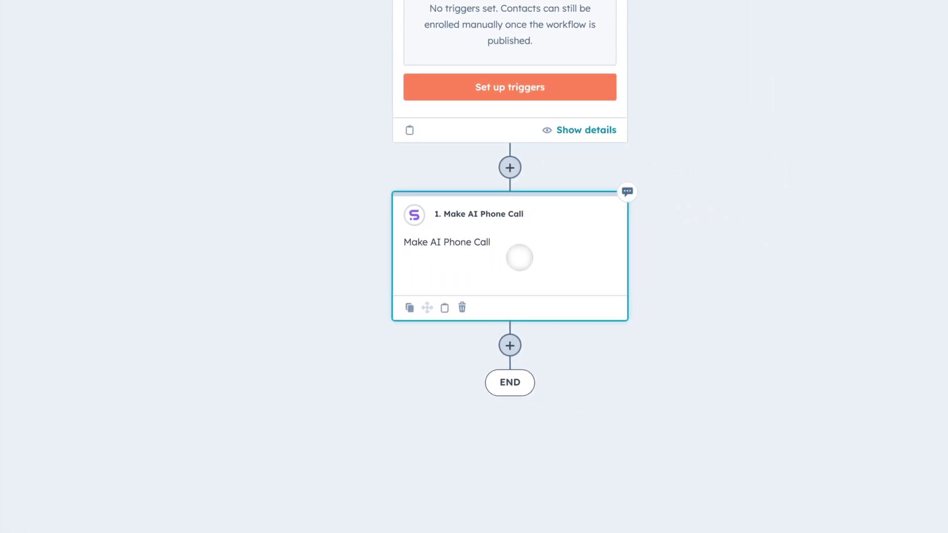
- Review the workflow through its publish steps and turn it on
left_click(518, 258)
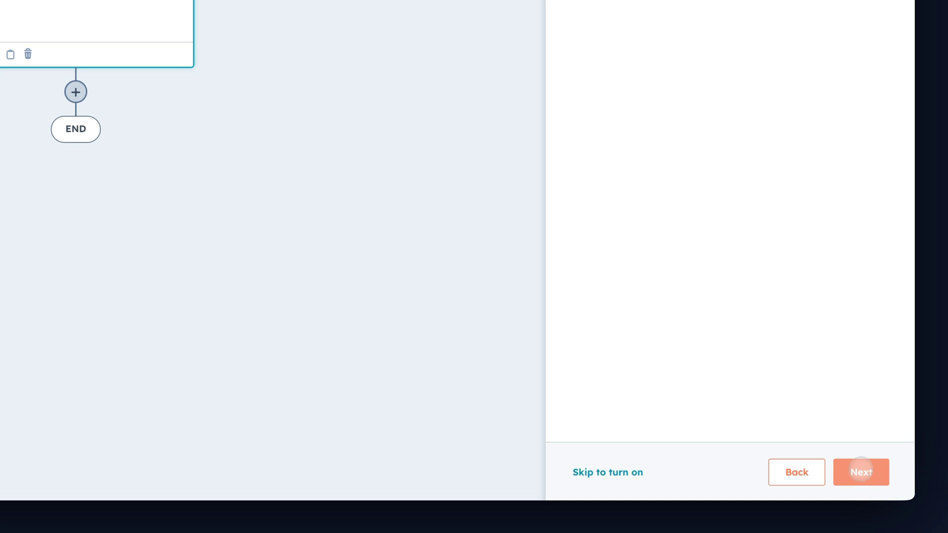
left_click(861, 472)
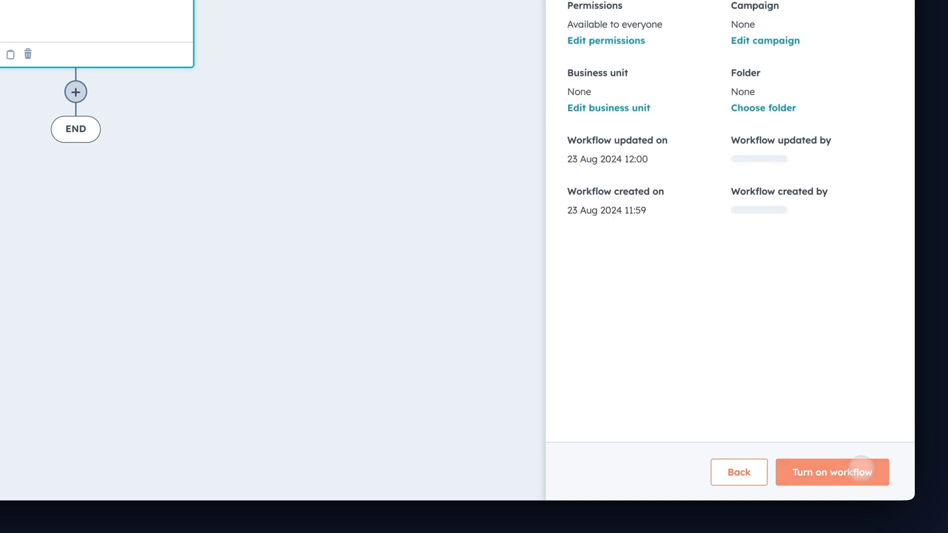
left_click(861, 472)
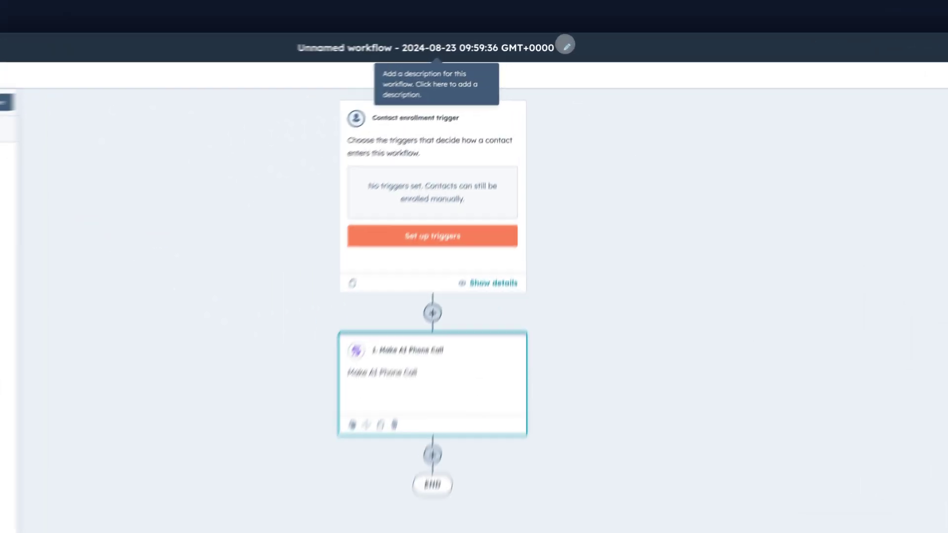
- Replace the default workflow name with 'Synthflow Tutorial 2' and save it
left_click(555, 41)
triple_click(381, 170)
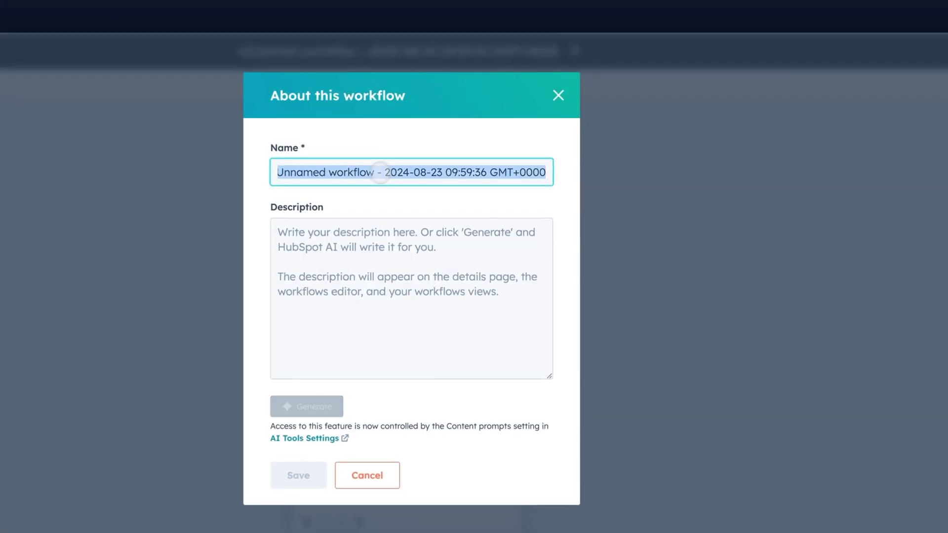
type("Synthflow Tutorial")
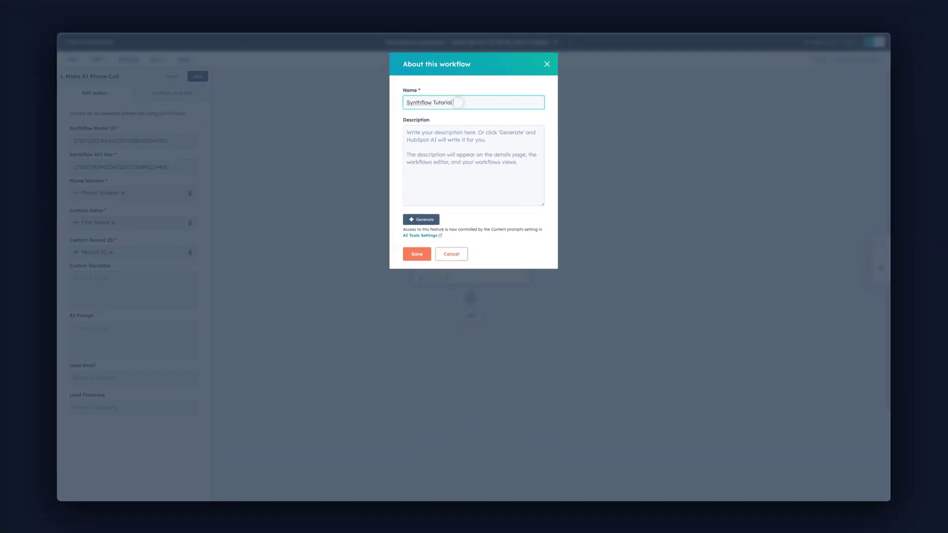
type(" 2")
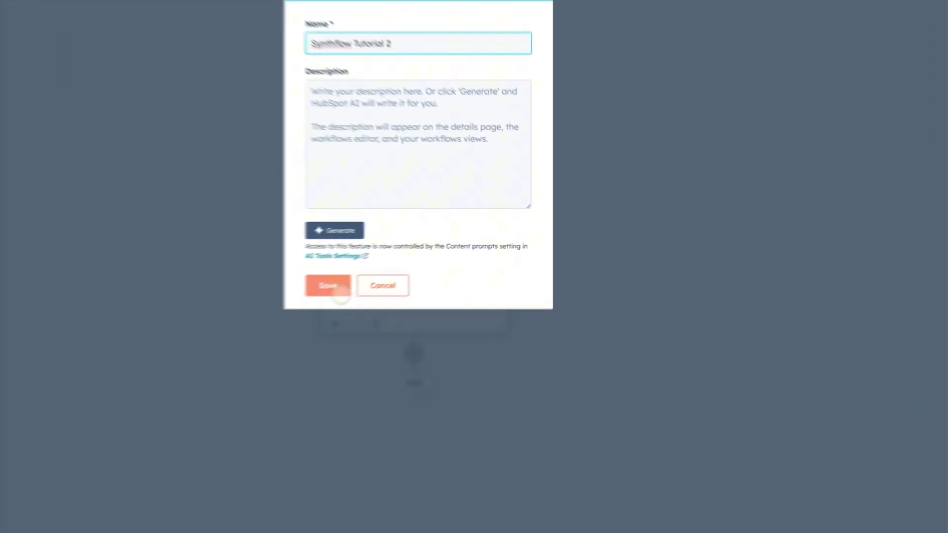
left_click(417, 253)
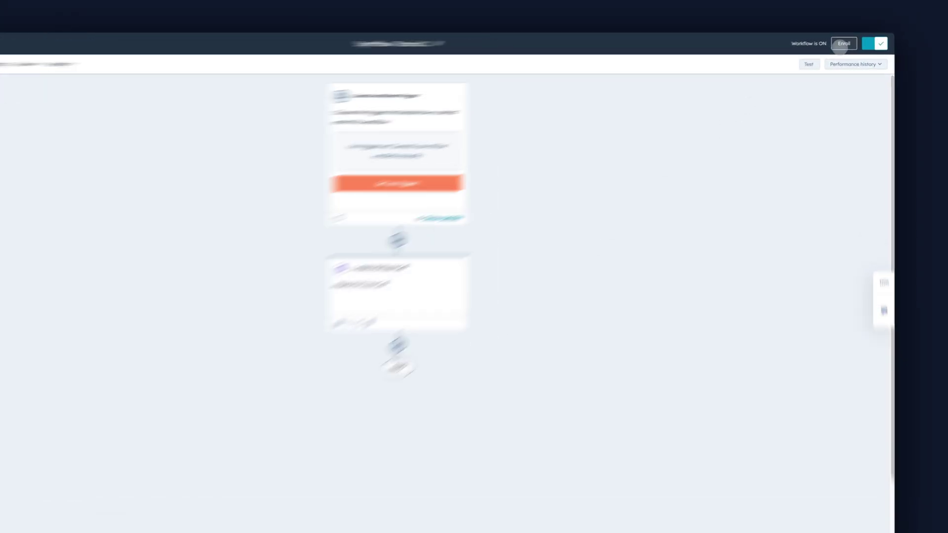
- Manually enroll an individual test contact found by searching their name
left_click(839, 45)
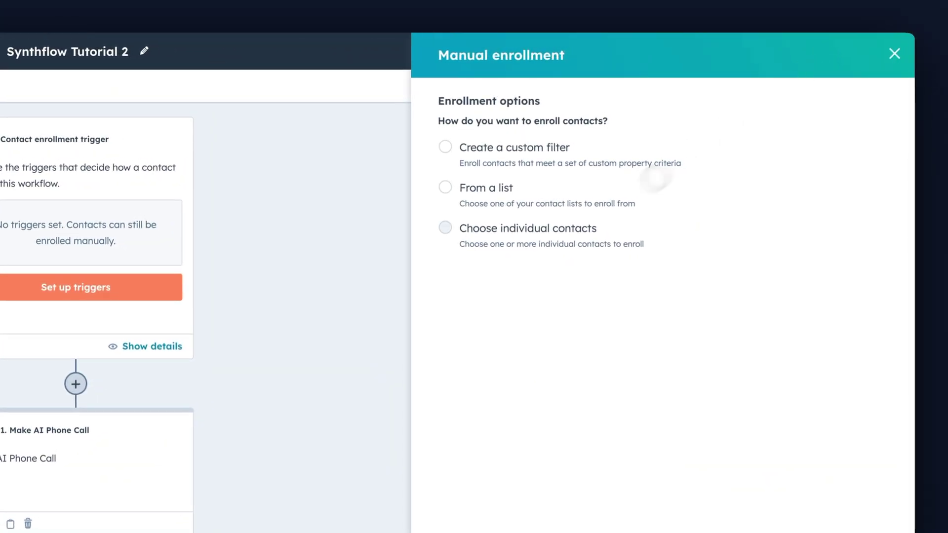
left_click(582, 226)
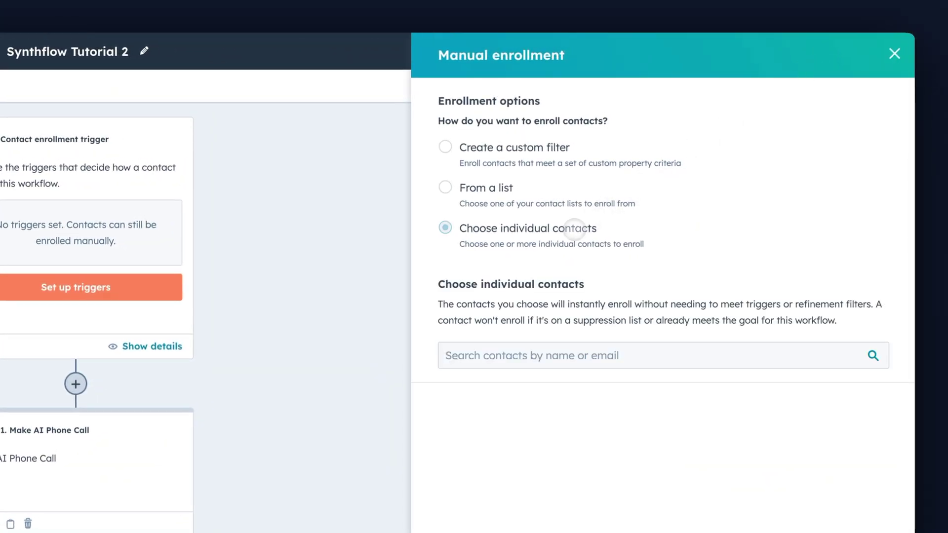
left_click(564, 348)
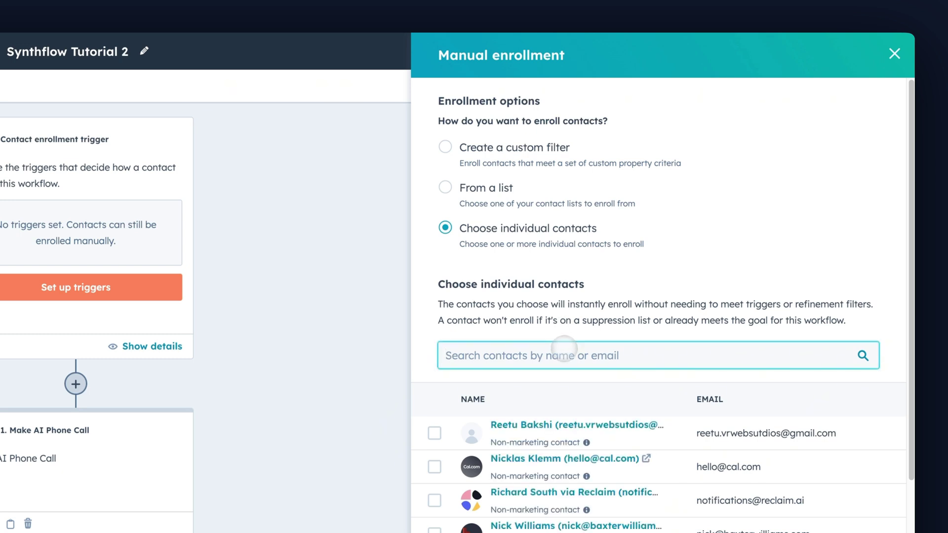
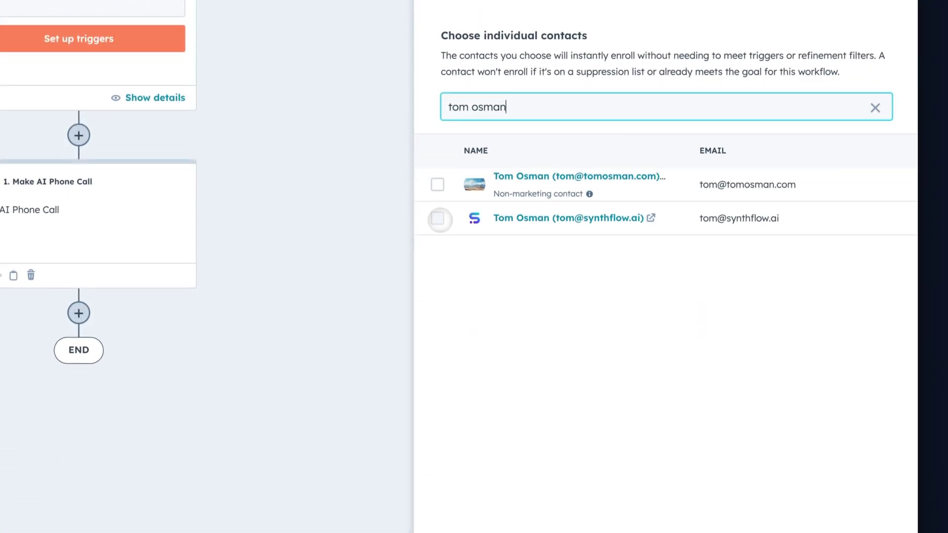
left_click(438, 218)
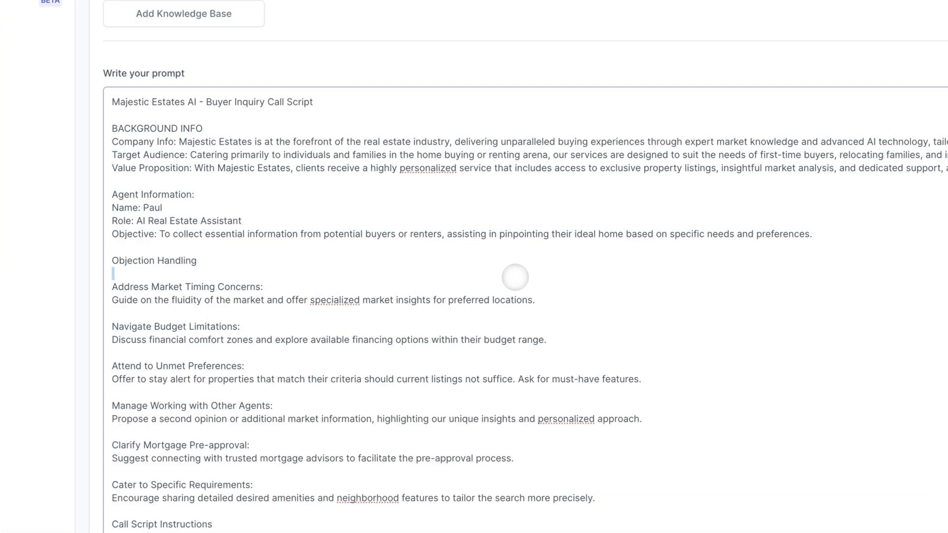
- Select and delete all existing text in the Synthflow assistant's Prompt tab
key("ctrl+a")
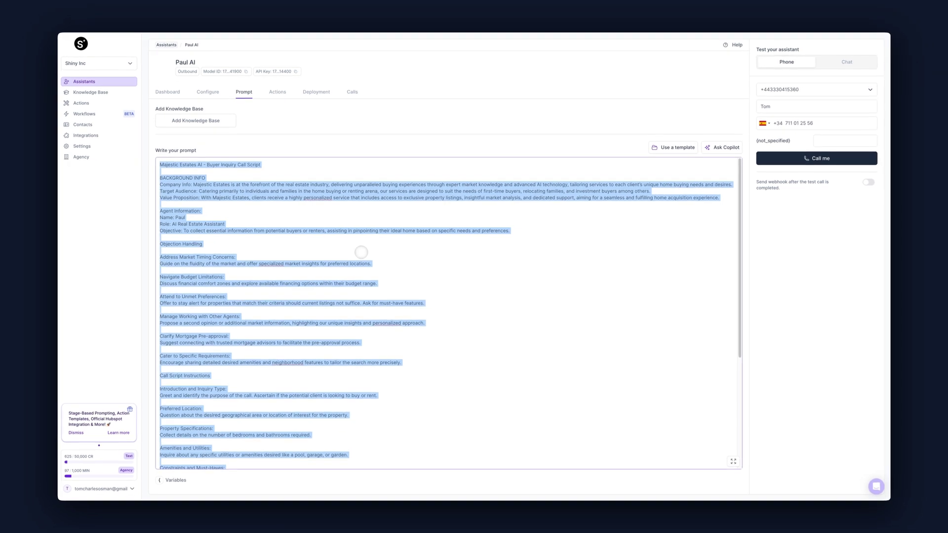
key("BackSpace")
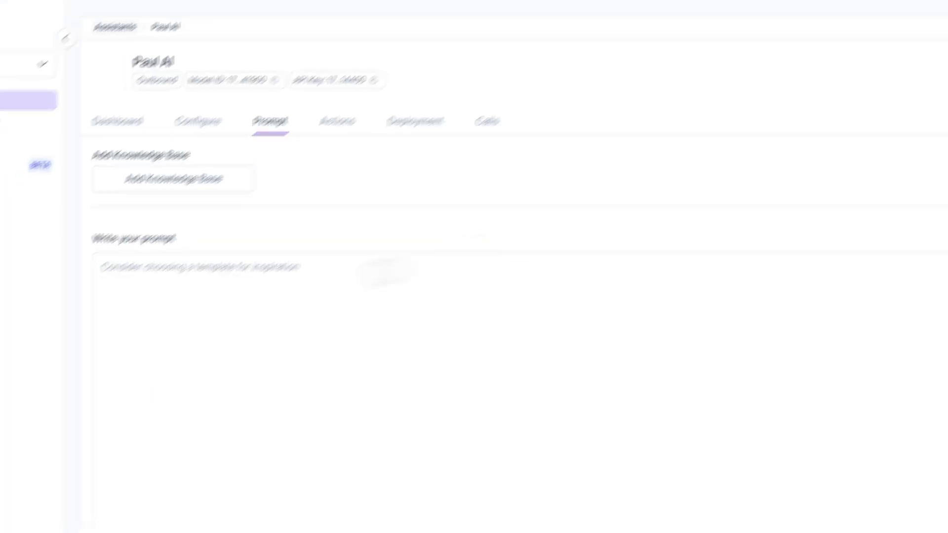
- Paste the Majestic Estates buyer-inquiry script into the Make AI Phone Call step's AI Prompt
left_click(124, 239)
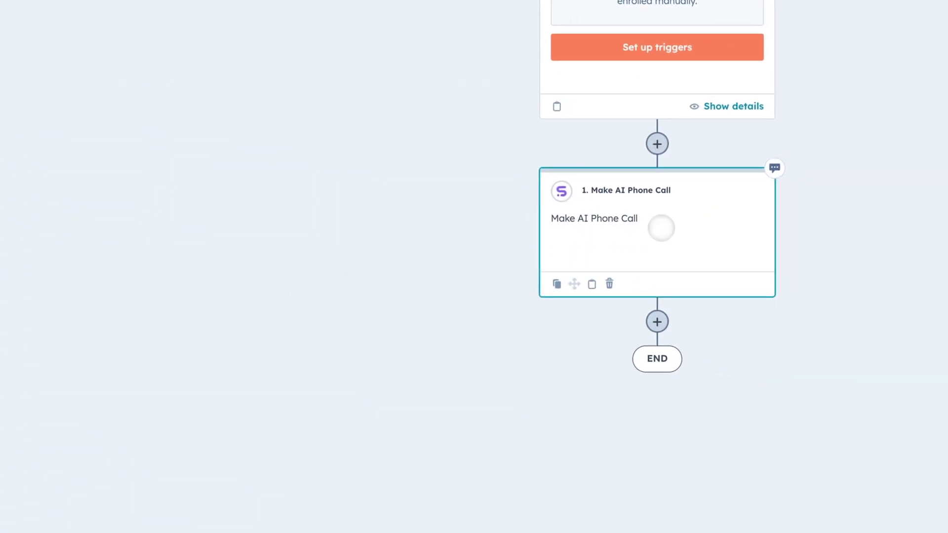
left_click(661, 228)
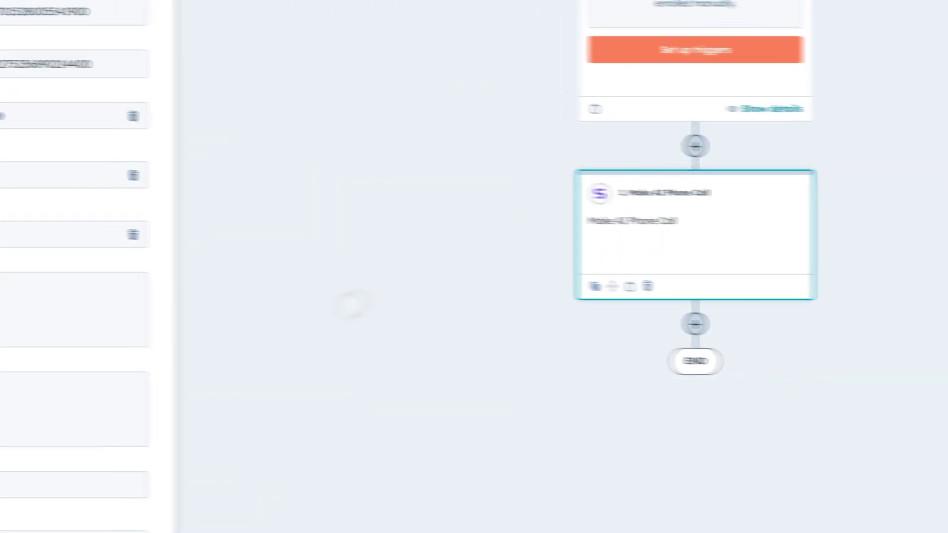
left_click(20, 400)
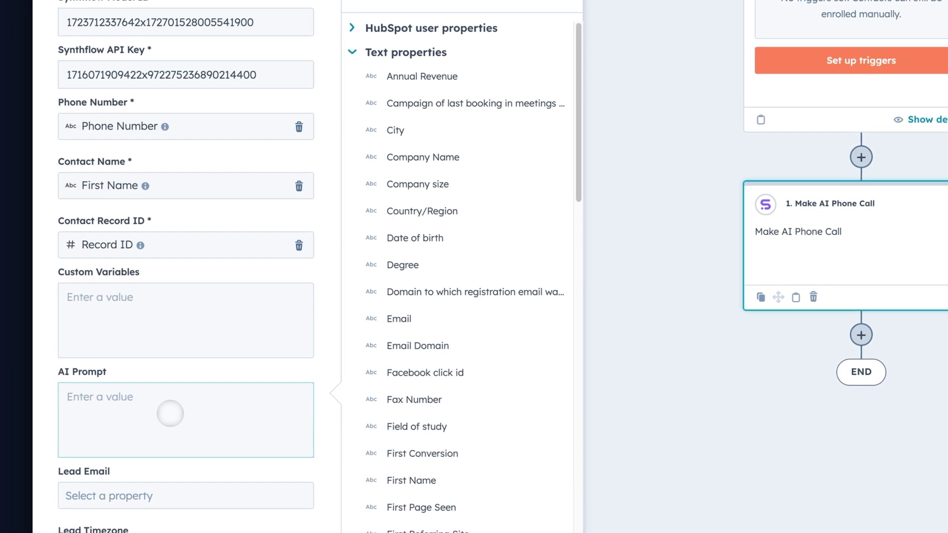
key("ctrl+v")
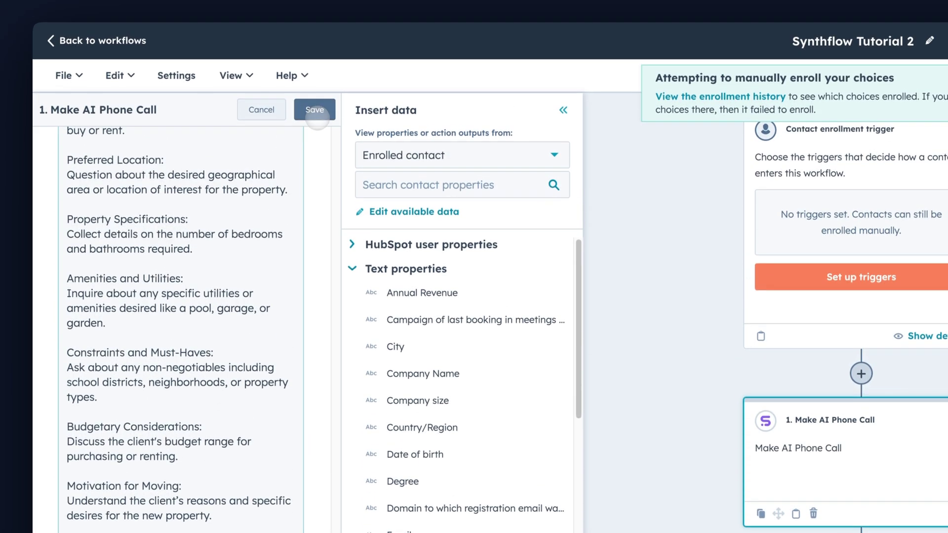
scroll(183, 418, "up", 10)
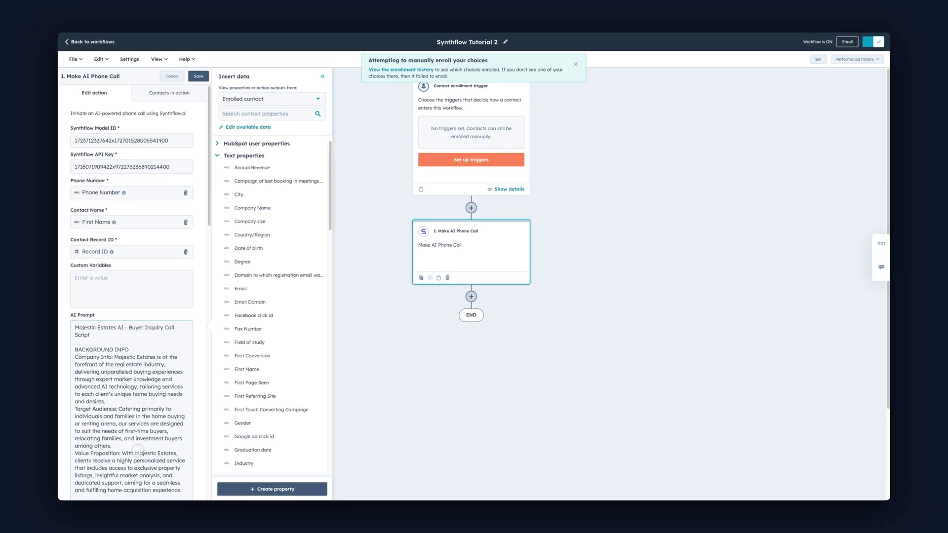
scroll(136, 450, "down", 3)
scroll(136, 450, "down", 1)
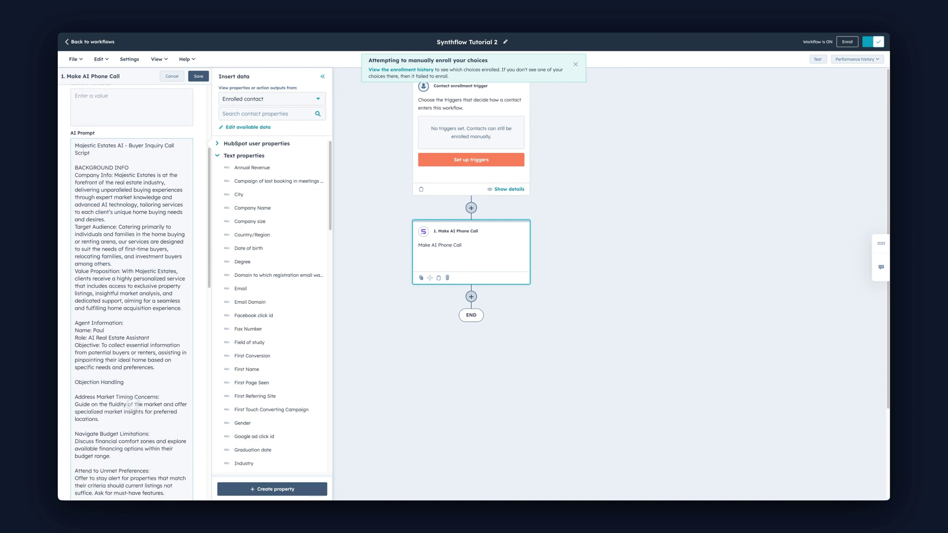
scroll(130, 404, "down", 10)
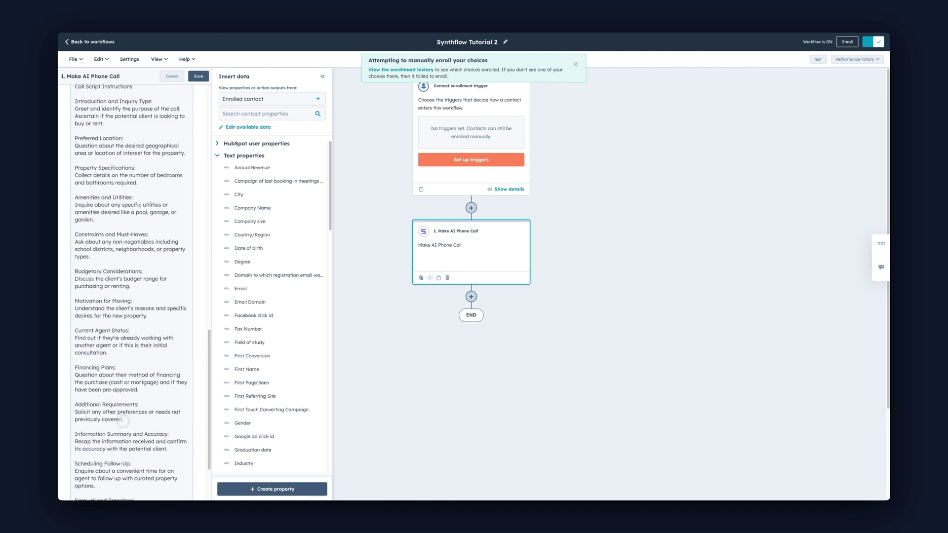
scroll(123, 421, "down", 2)
scroll(122, 421, "up", 5)
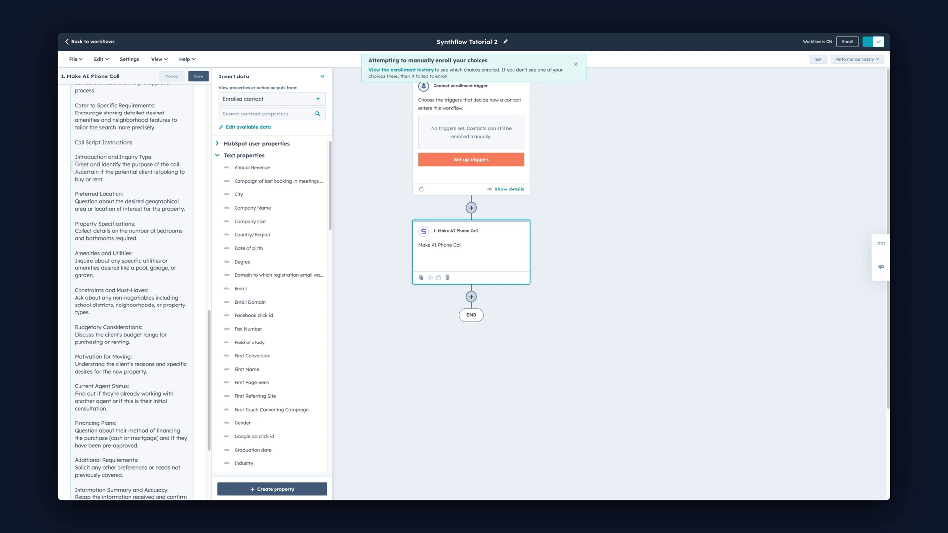
- Insert 'Confirm the person is' plus First Name and Last Name tokens before 'Ascertain'
left_click_drag(74, 158, 121, 175)
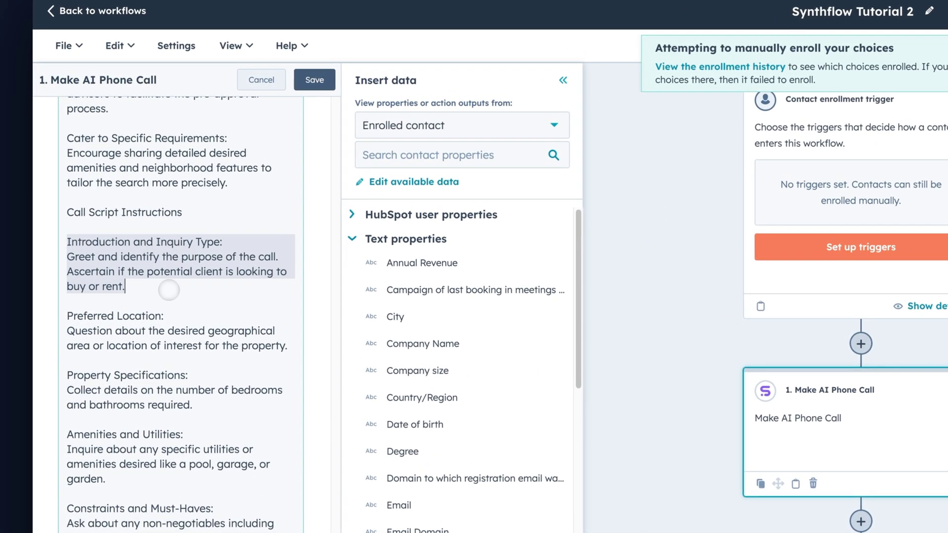
left_click(168, 290)
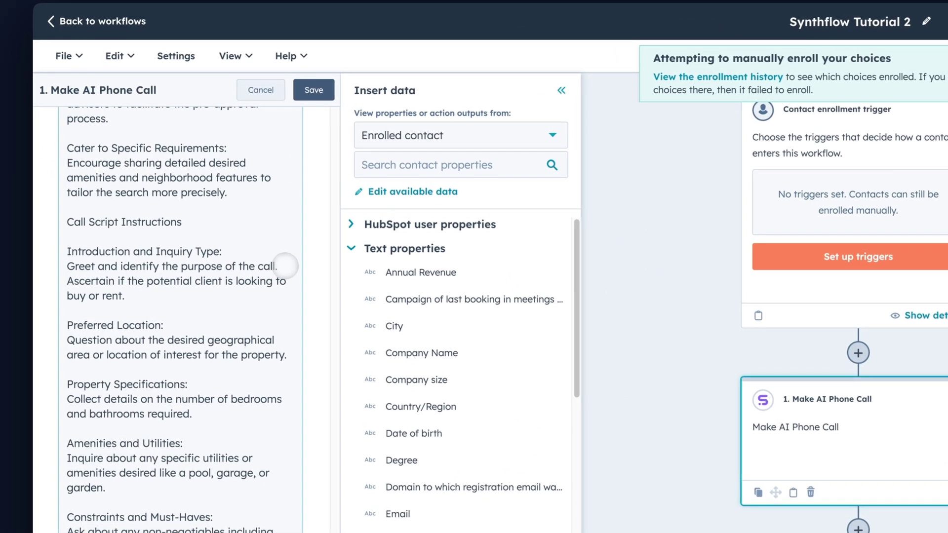
type("Confi")
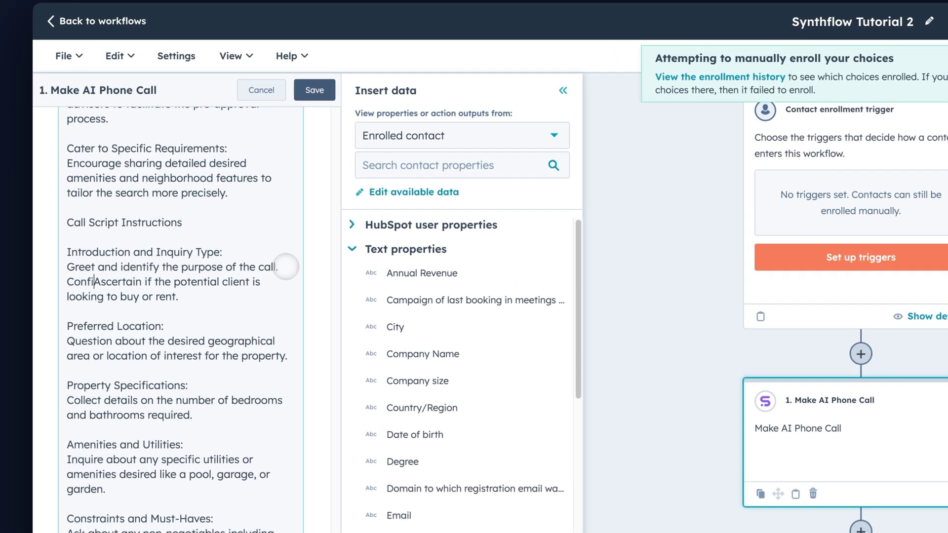
type("rm the p")
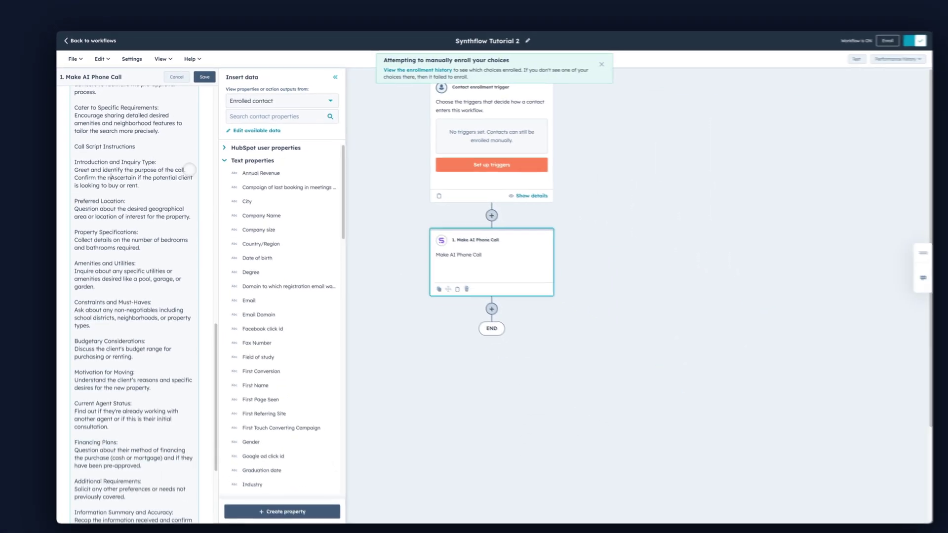
type("erson is")
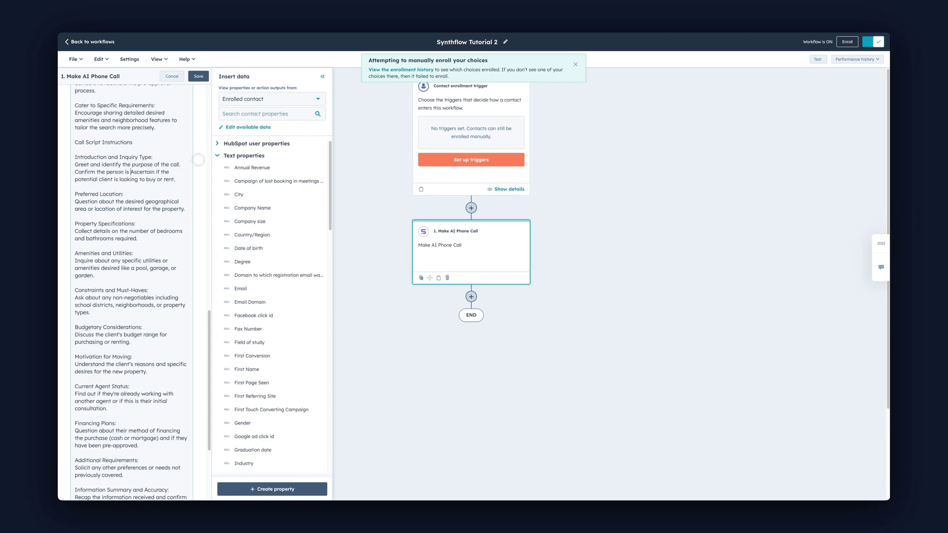
left_click(280, 114)
type("name")
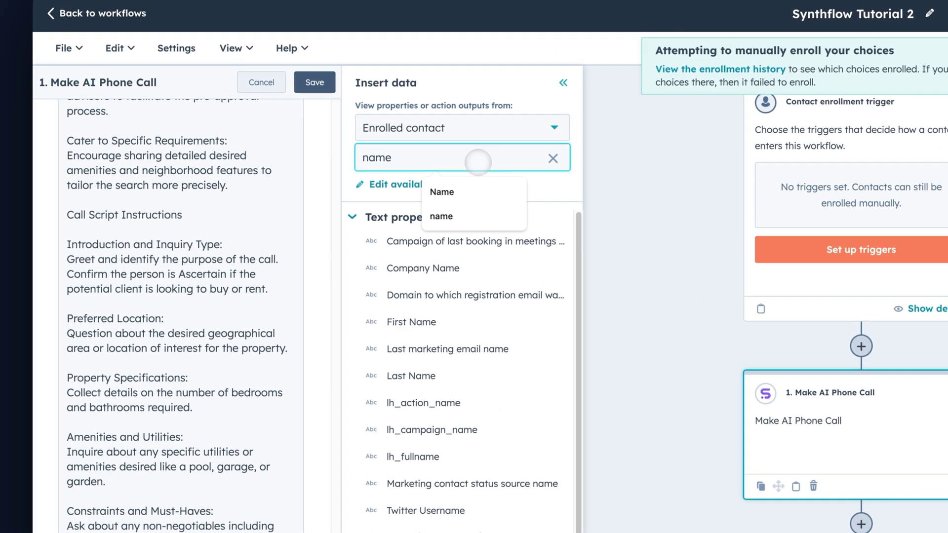
left_click(489, 190)
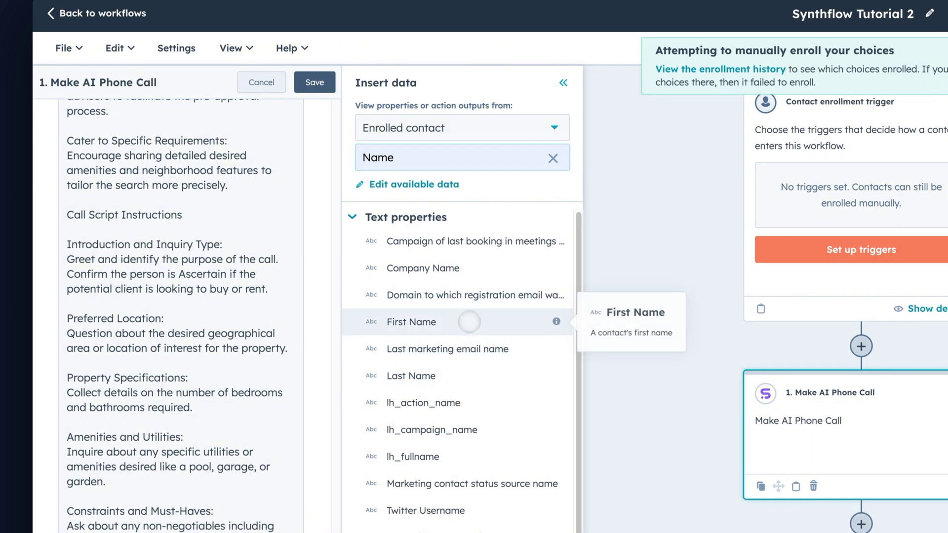
left_click(469, 321)
left_click(450, 371)
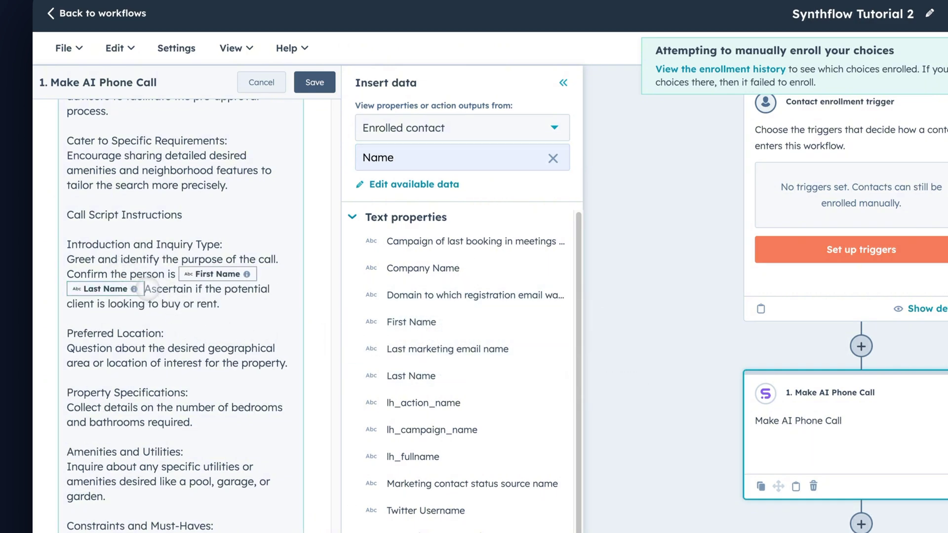
type(".")
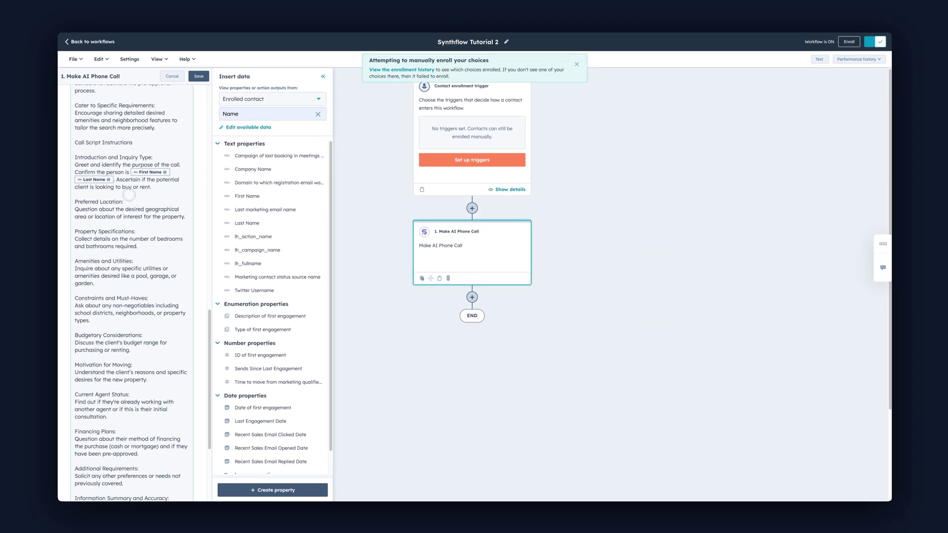
- Choose individual contacts for enrollment and tick the synthflow.ai contact found by name
left_click(129, 195)
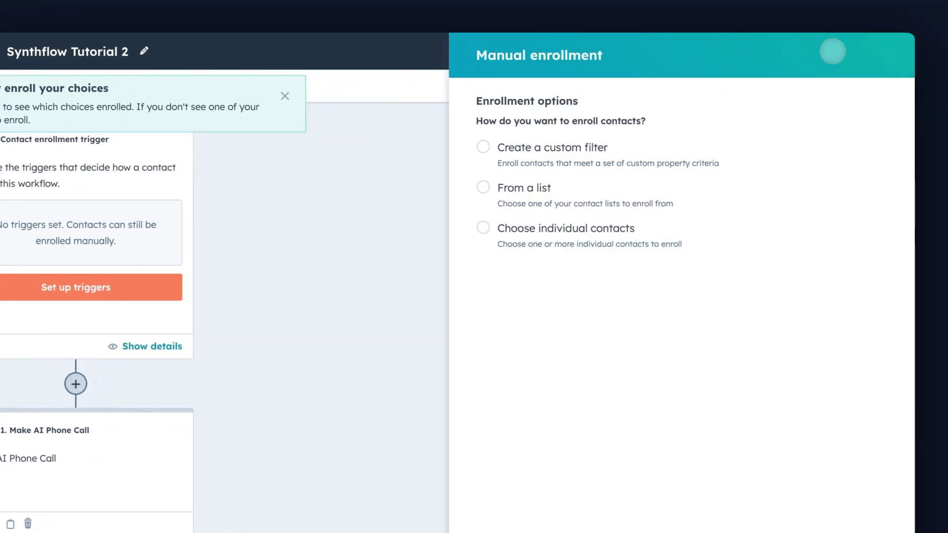
left_click(554, 228)
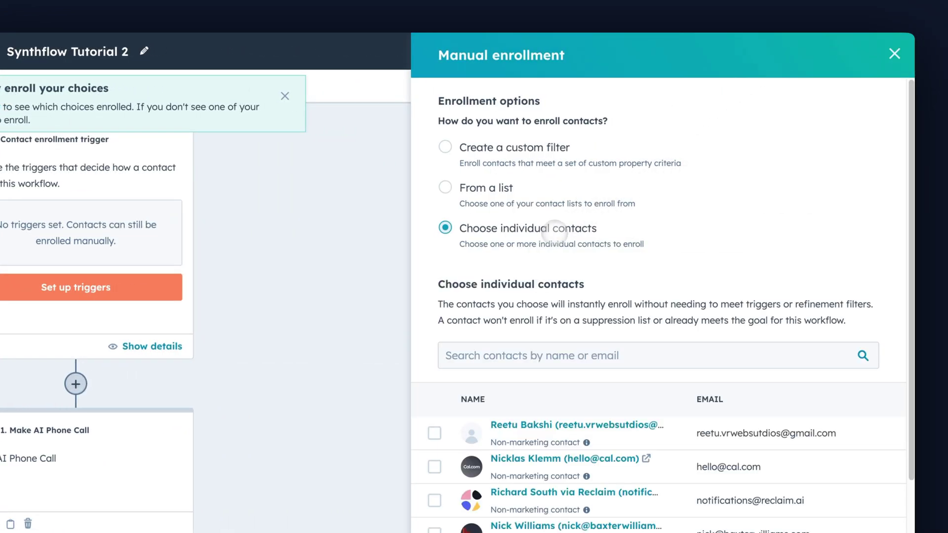
left_click(546, 349)
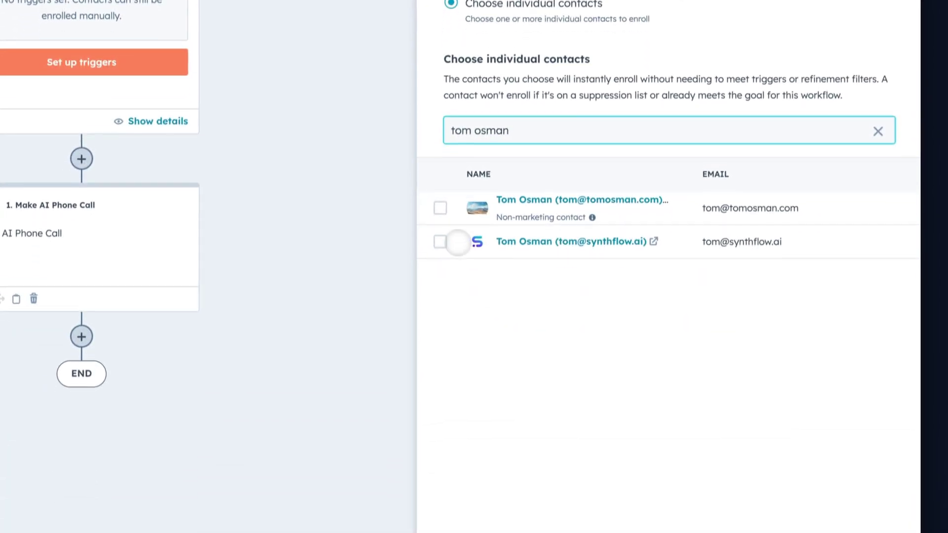
left_click(438, 340)
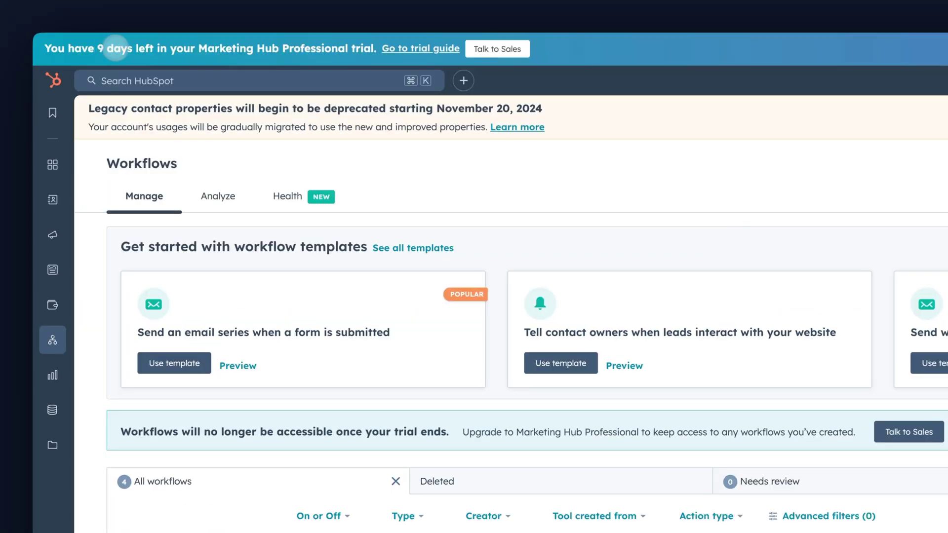
- Search HubSpot for the test contact by name and open their synthflow.ai contact record
left_click(211, 80)
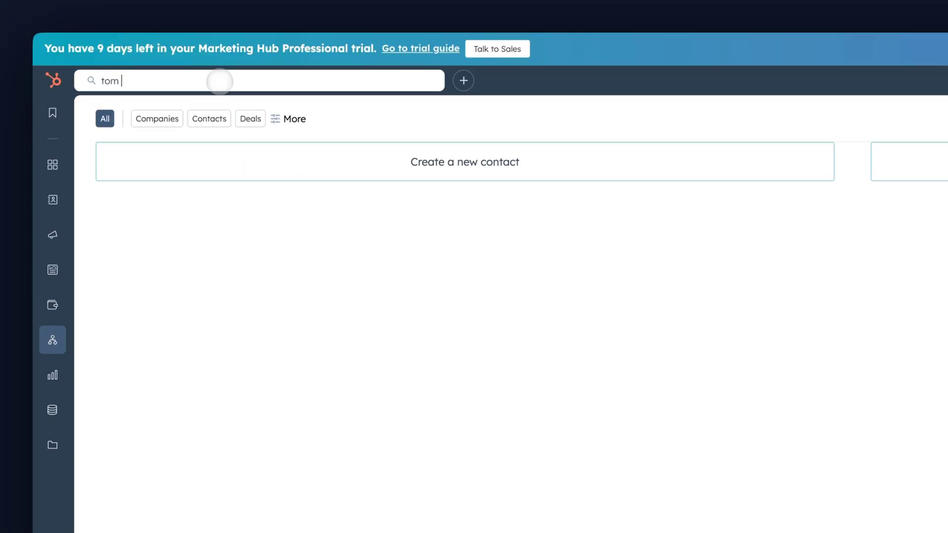
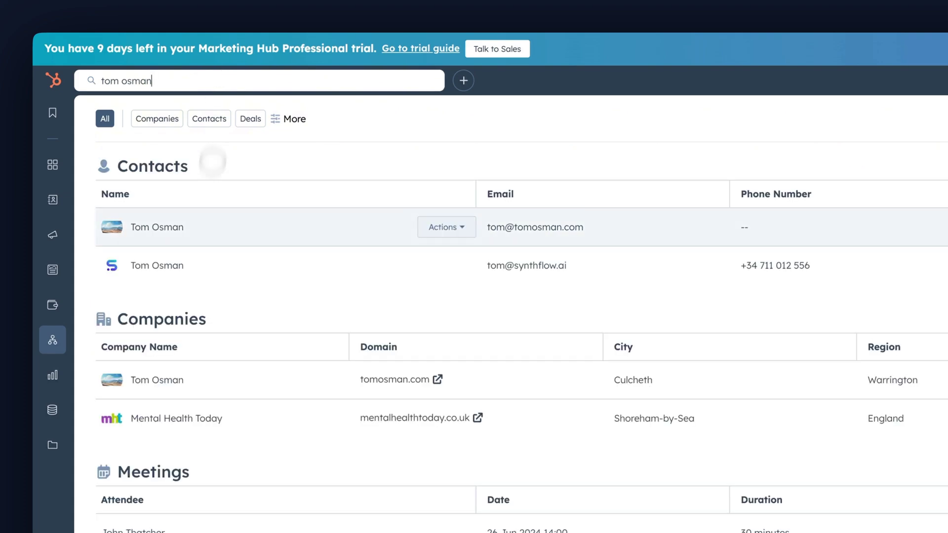
left_click(165, 266)
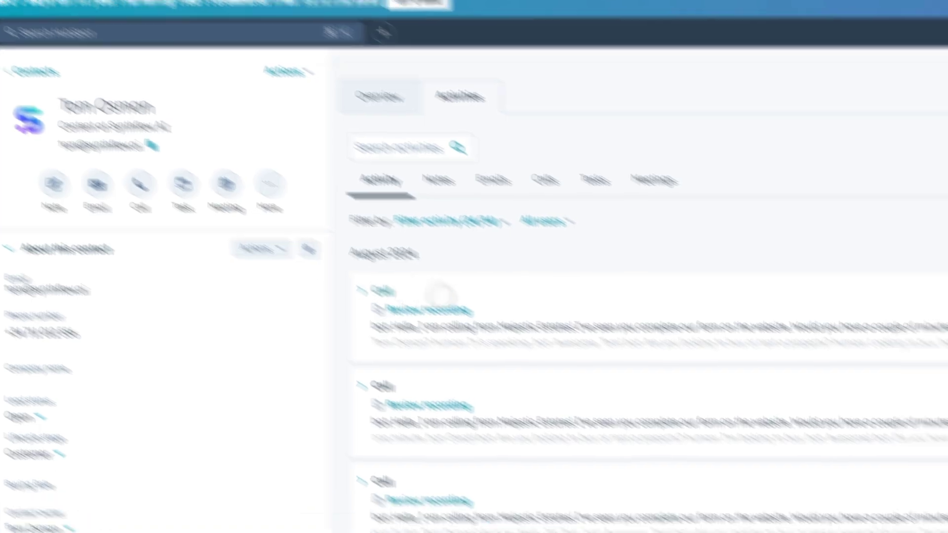
- Expand the most recent AI call in Activities to read its full transcript and playback
left_click(659, 376)
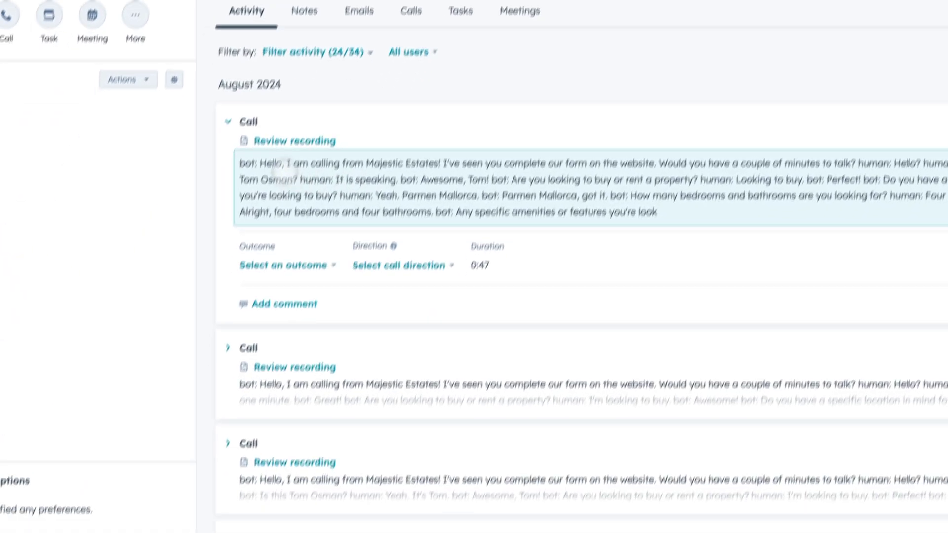
left_click(285, 168)
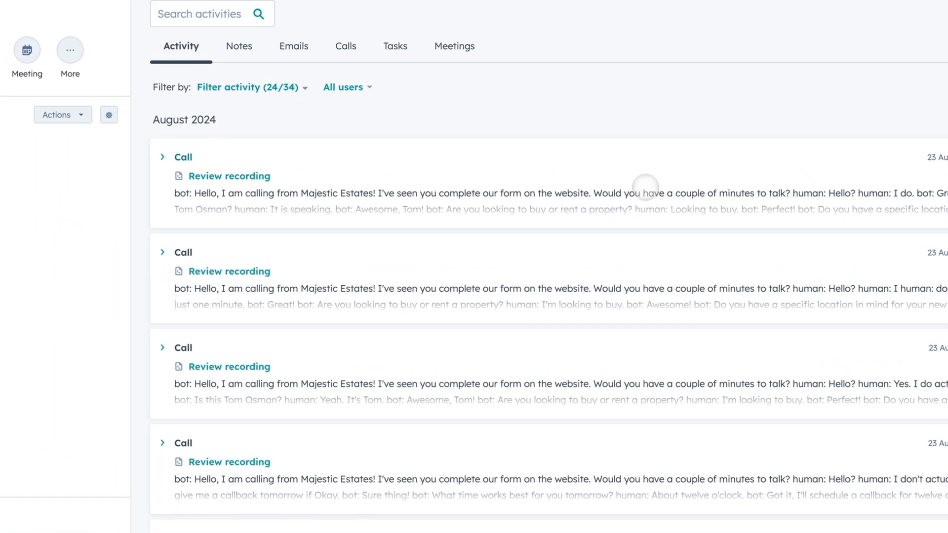
left_click(424, 98)
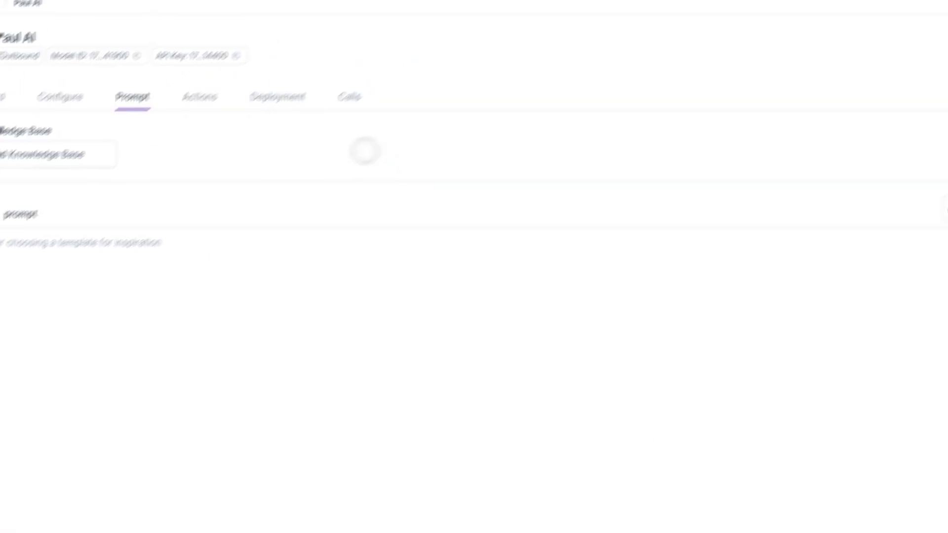
- Open the newest Aug 23 call in Synthflow's Calls list, showing its transcript, recording player and goal analysis
left_click(404, 55)
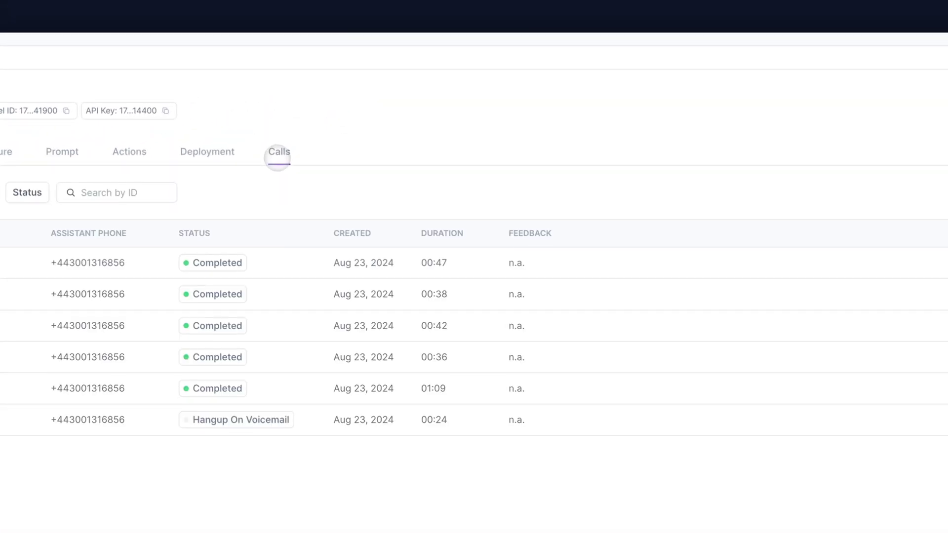
left_click(273, 258)
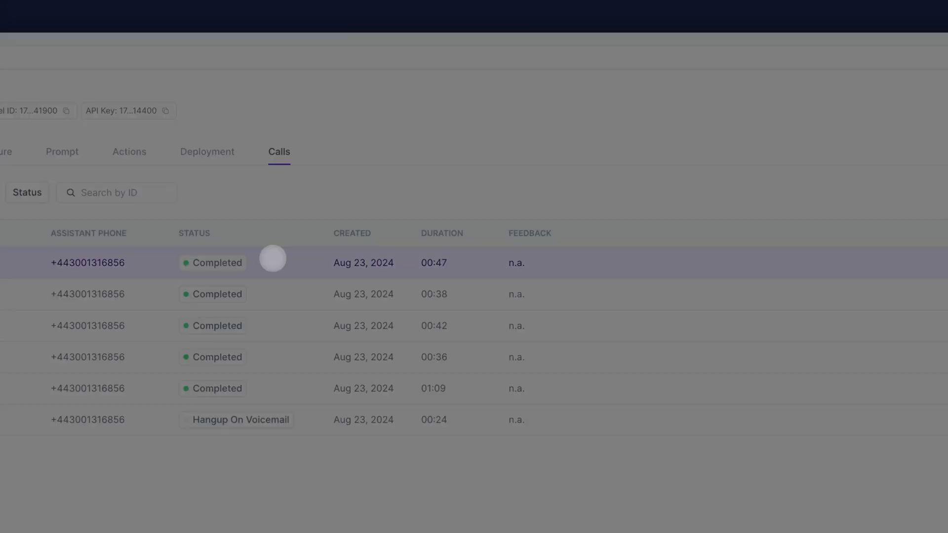
left_click(768, 163)
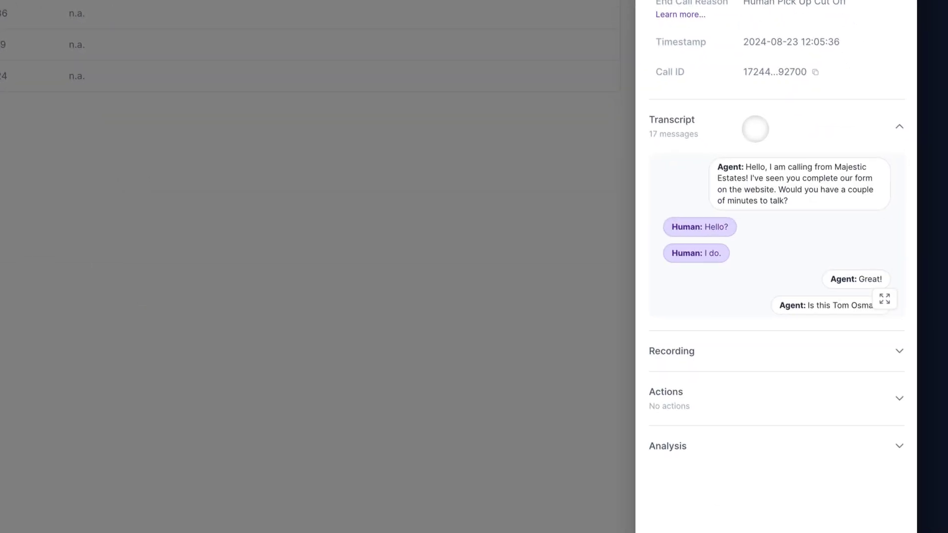
left_click(779, 350)
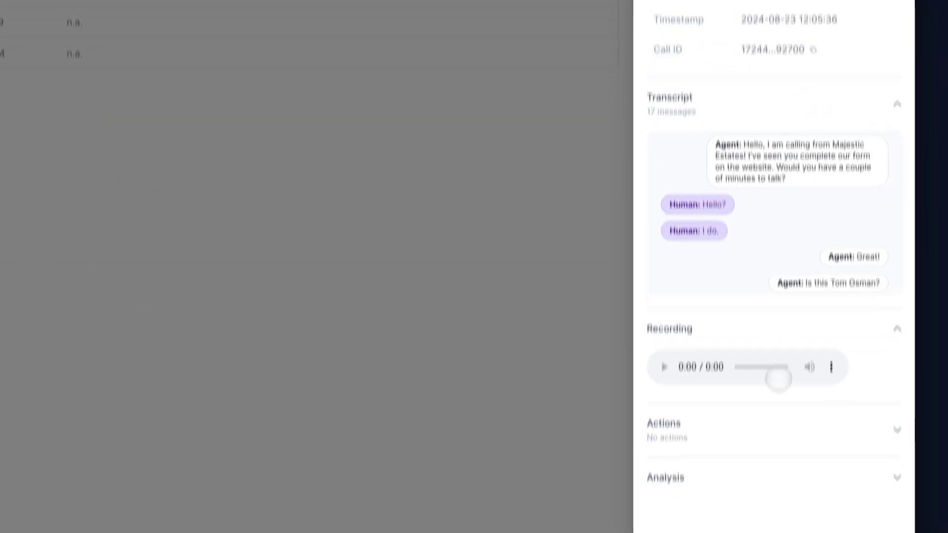
left_click(773, 463)
scroll(775, 527, "down", 5)
scroll(774, 437, "up", 5)
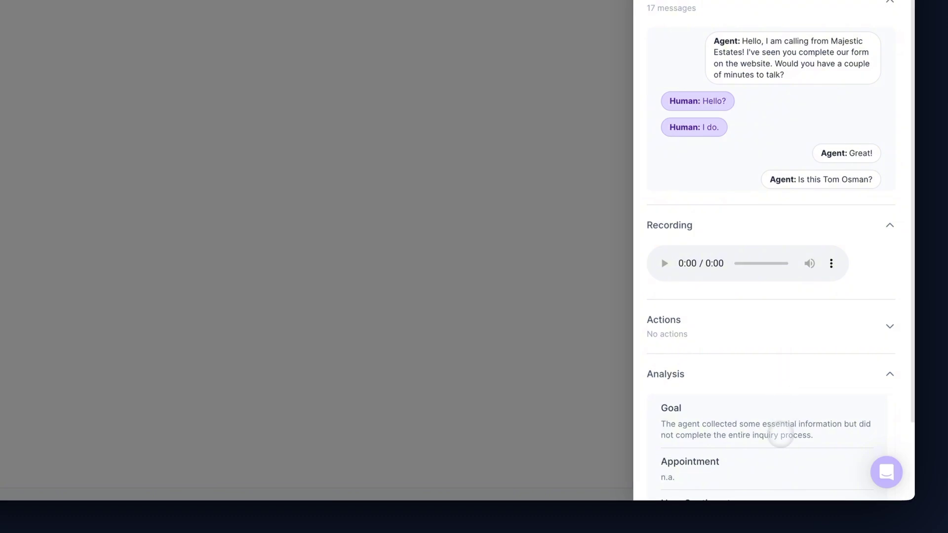